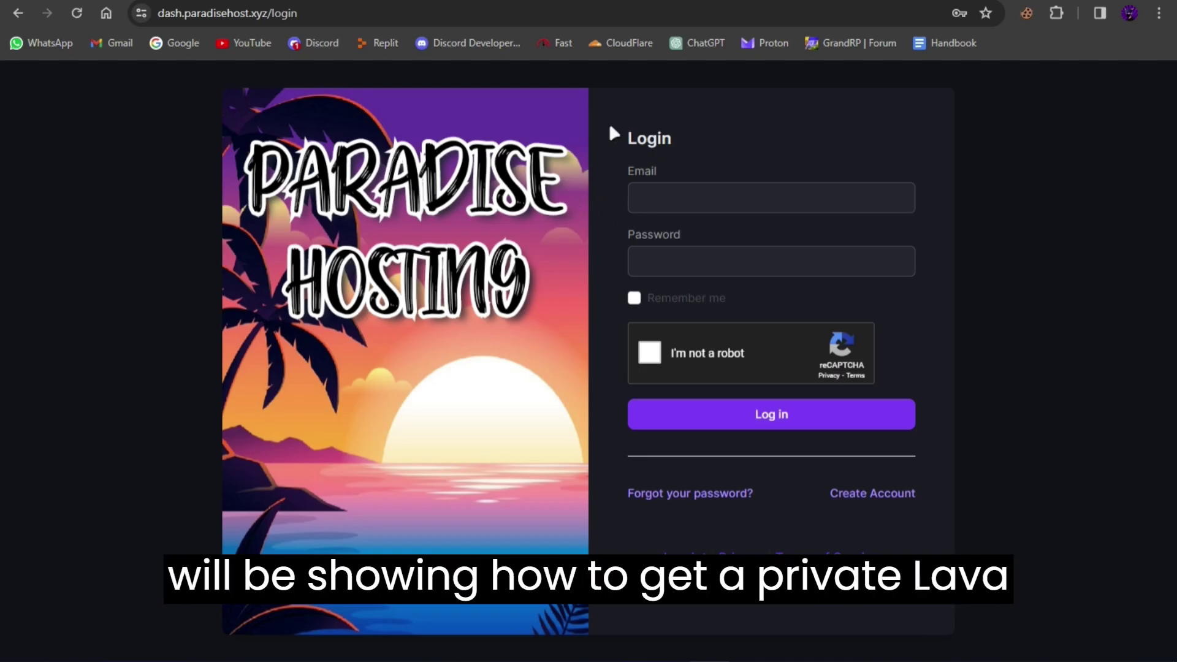
# - Register a new Paradise Hosting account and view its profile showing 410 credits
pyautogui.click(848, 496)
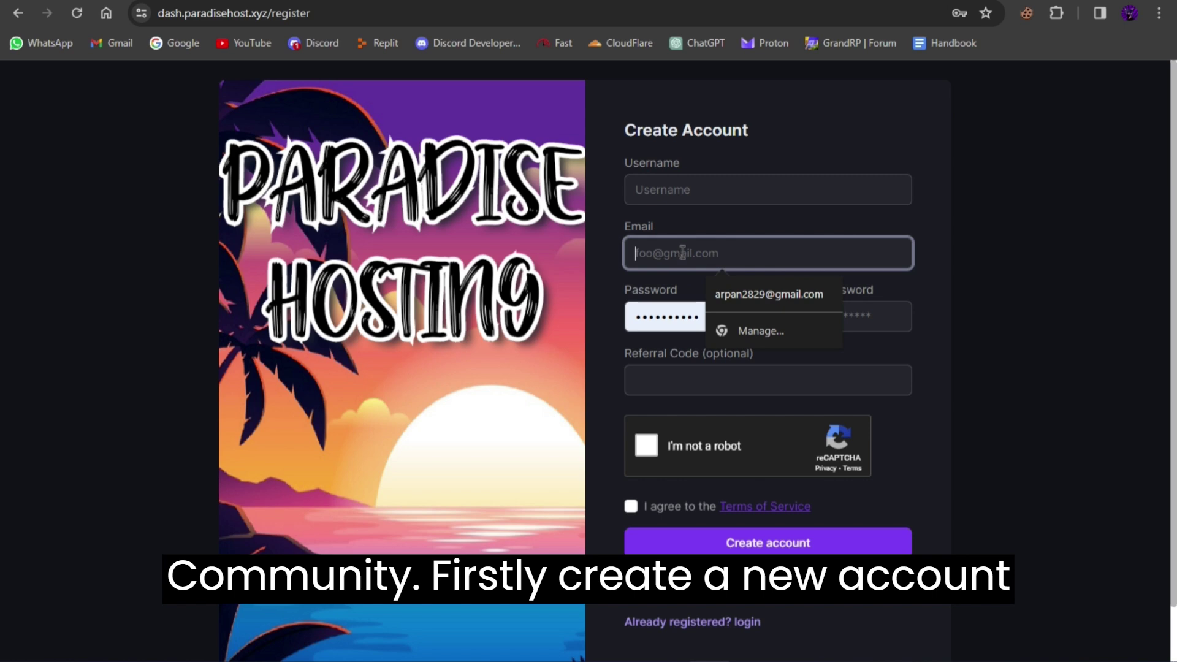
pyautogui.write('tutorial')
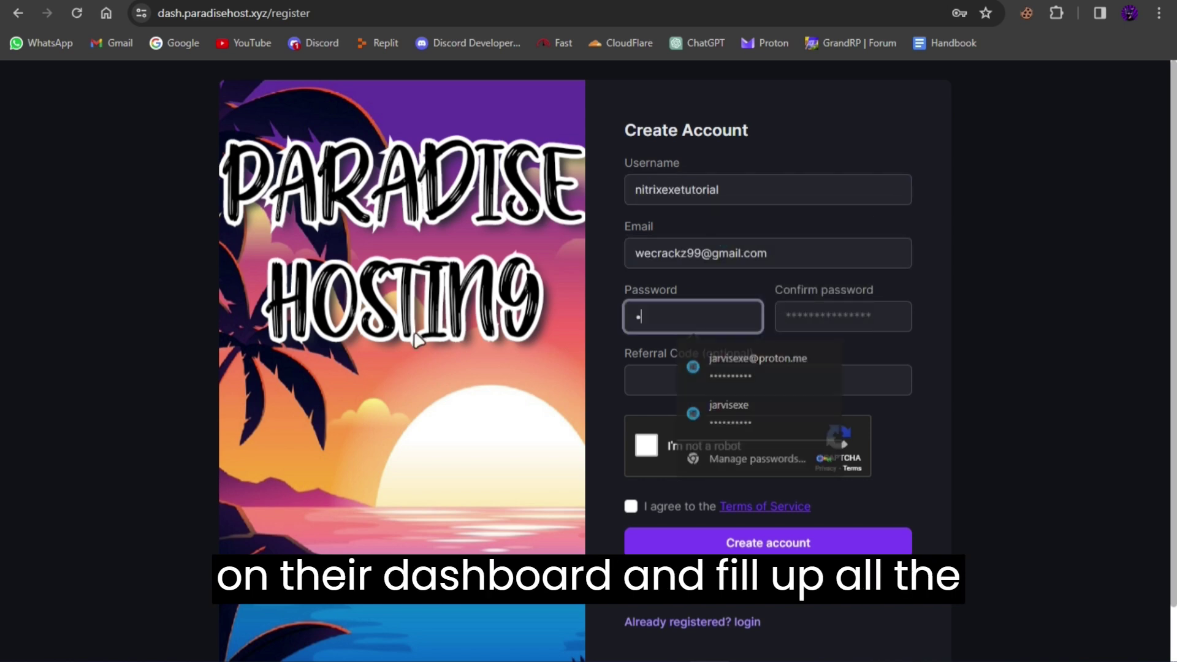
pyautogui.write('xxxxxx')
pyautogui.click(837, 317)
pyautogui.write('xxxx')
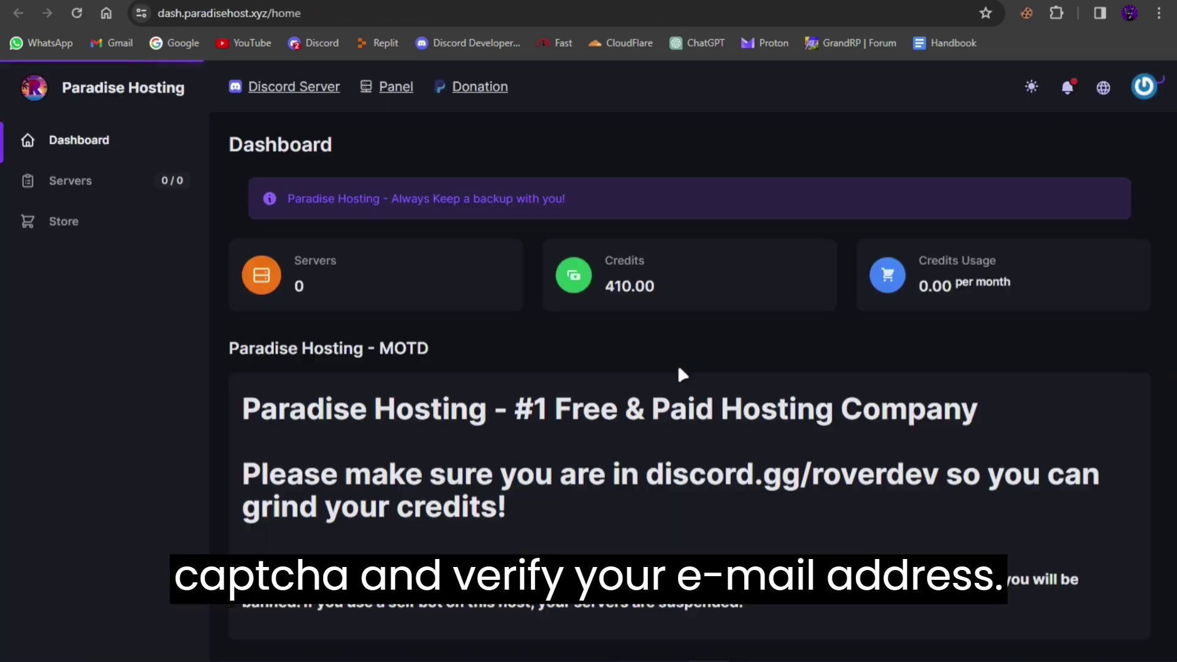
pyautogui.click(1144, 87)
pyautogui.click(1014, 158)
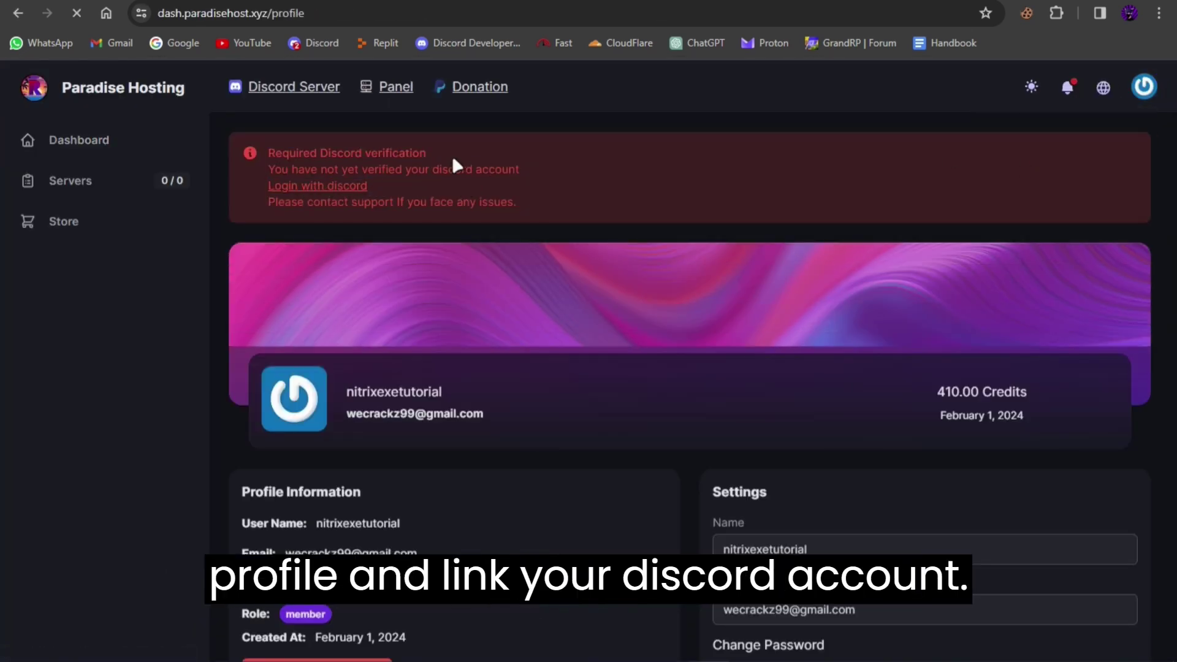
pyautogui.scroll(-4, 615, 277)
pyautogui.scroll(4, 582, 272)
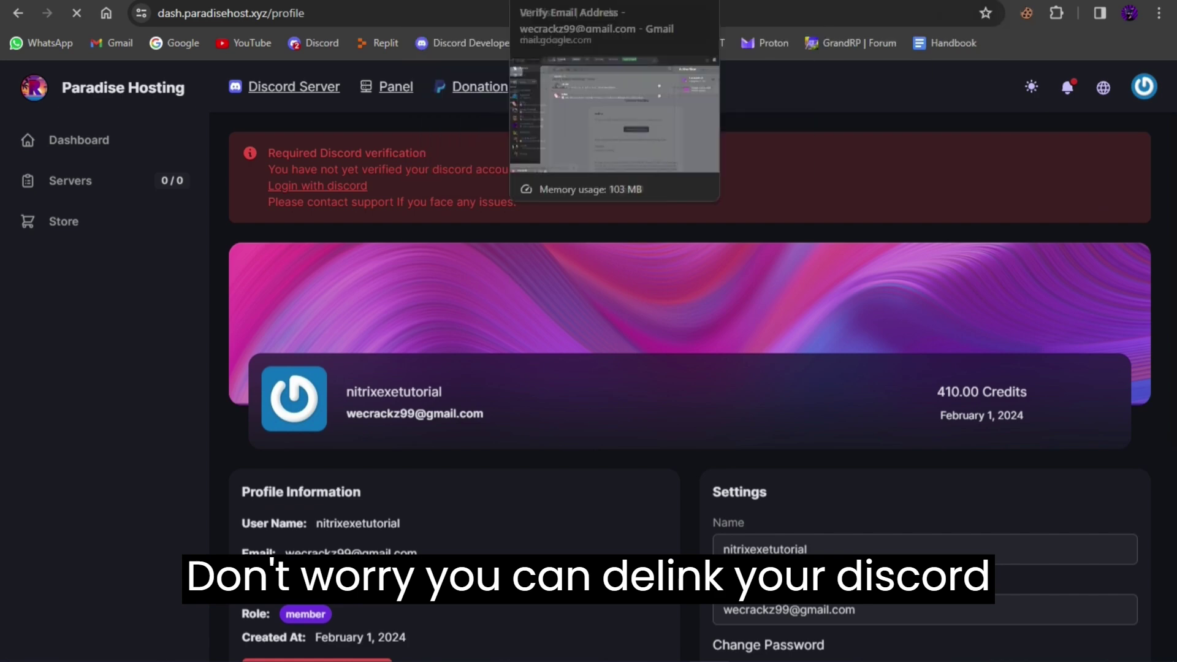
# - Log in to the Paradise Hosting panel with the suggested e-mail and pasted password
pyautogui.click(79, 140)
pyautogui.click(1144, 86)
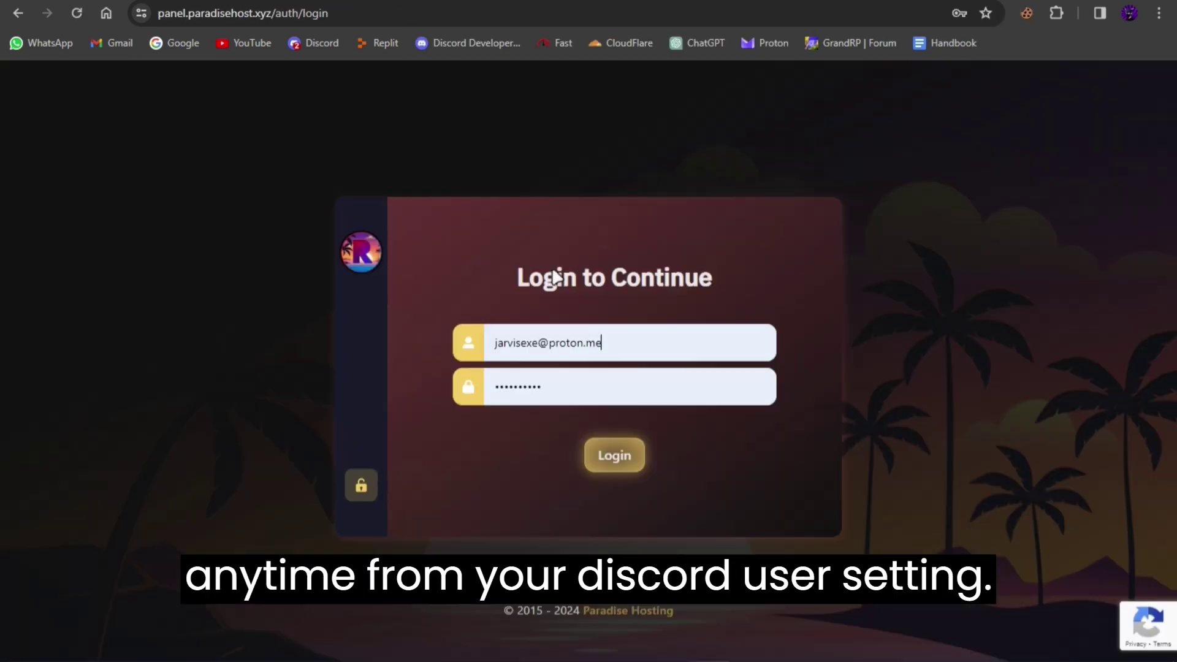
pyautogui.click(599, 354)
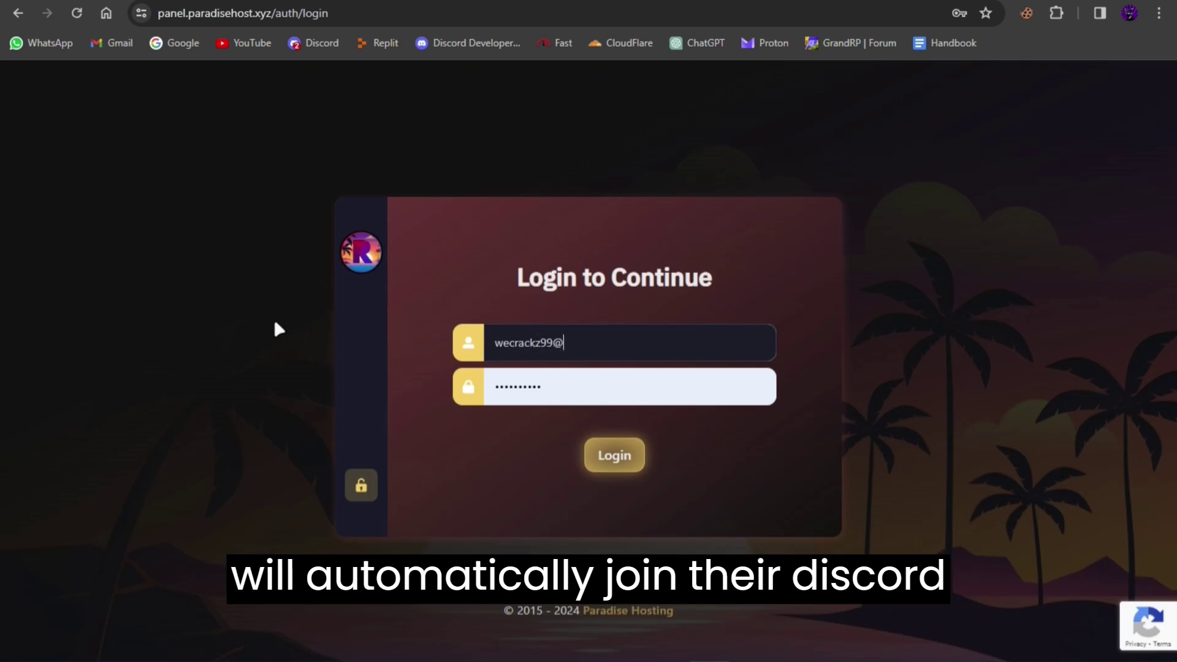
pyautogui.press('Tab')
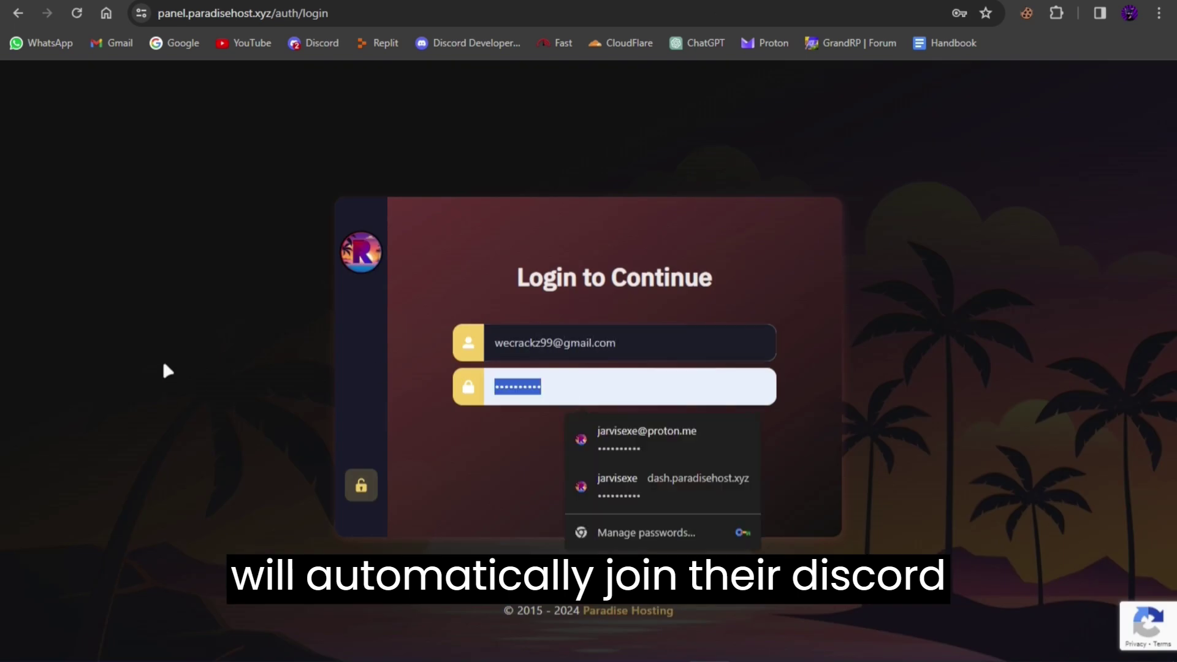
pyautogui.hotkey('ctrl', 'v')
pyautogui.click(612, 454)
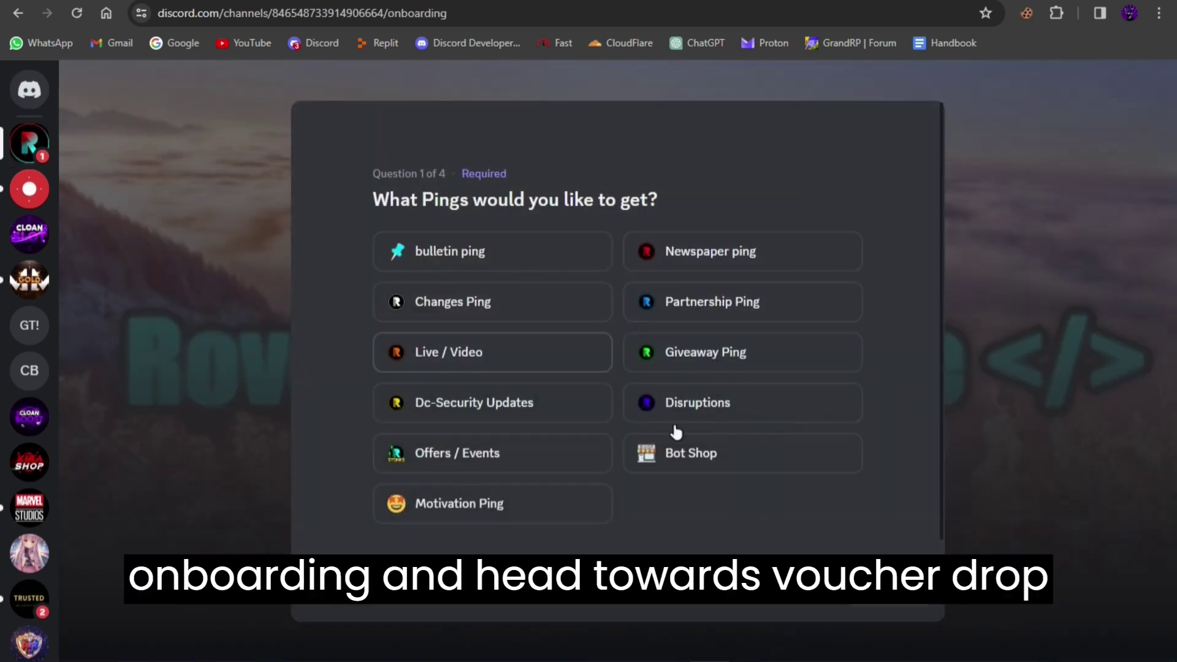
# - Complete Discord onboarding, choosing English and Hindi and answering the age question
pyautogui.click(888, 598)
pyautogui.click(492, 252)
pyautogui.click(742, 353)
pyautogui.click(889, 598)
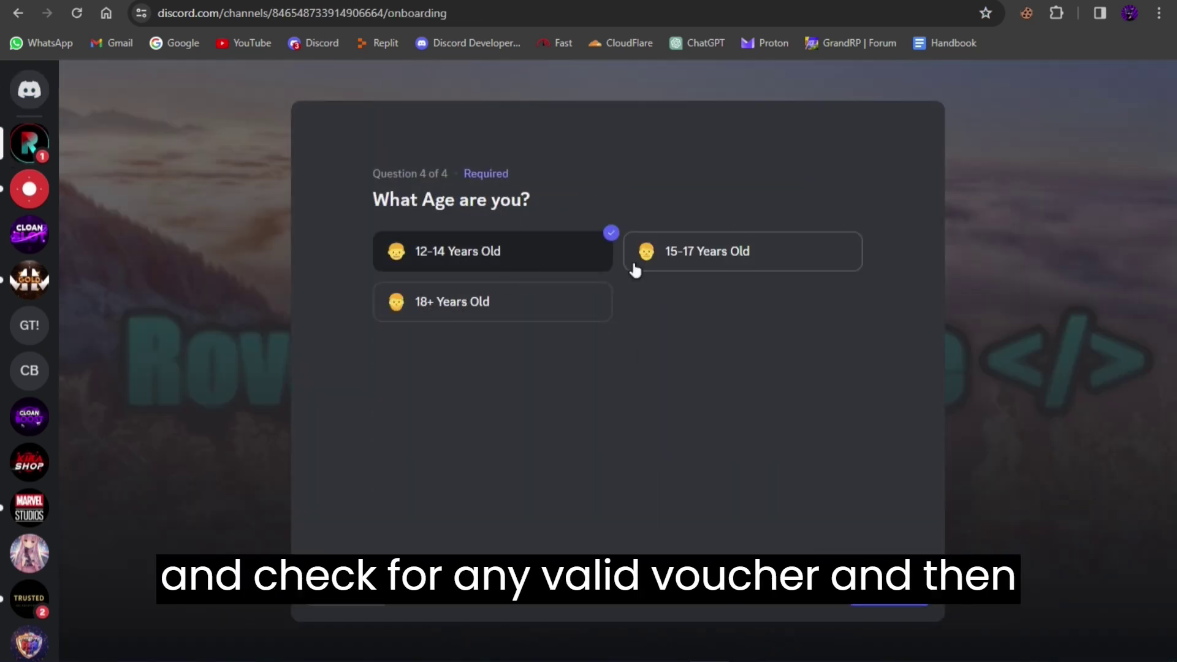
pyautogui.click(635, 269)
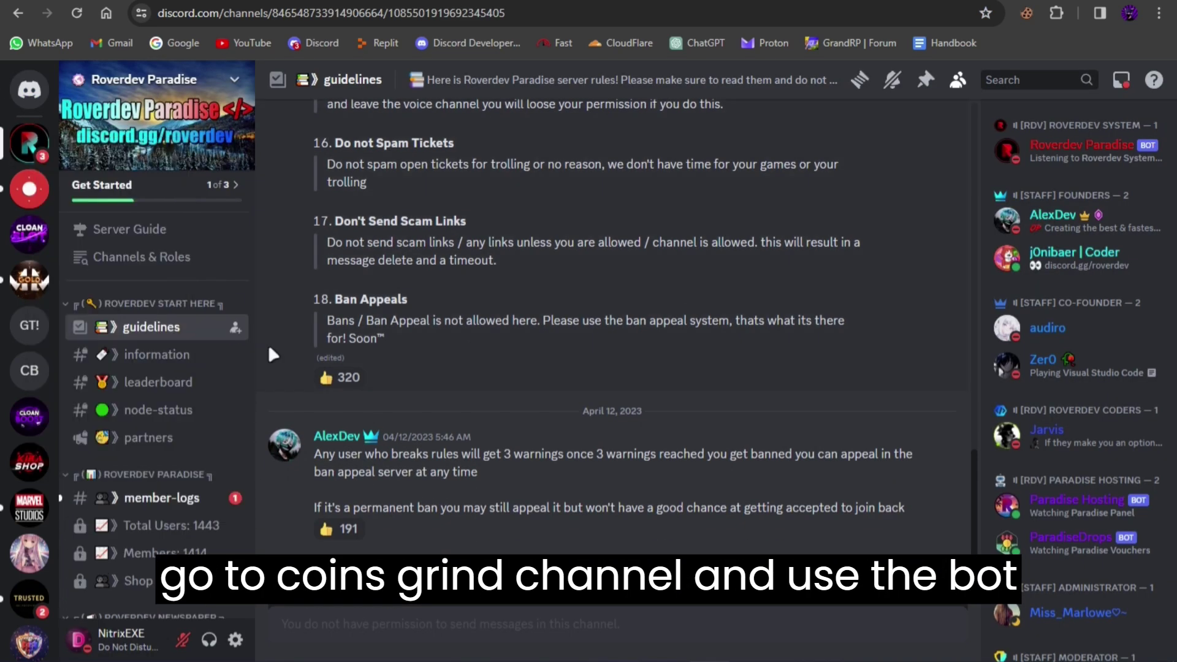
pyautogui.scroll(-5, 156, 369)
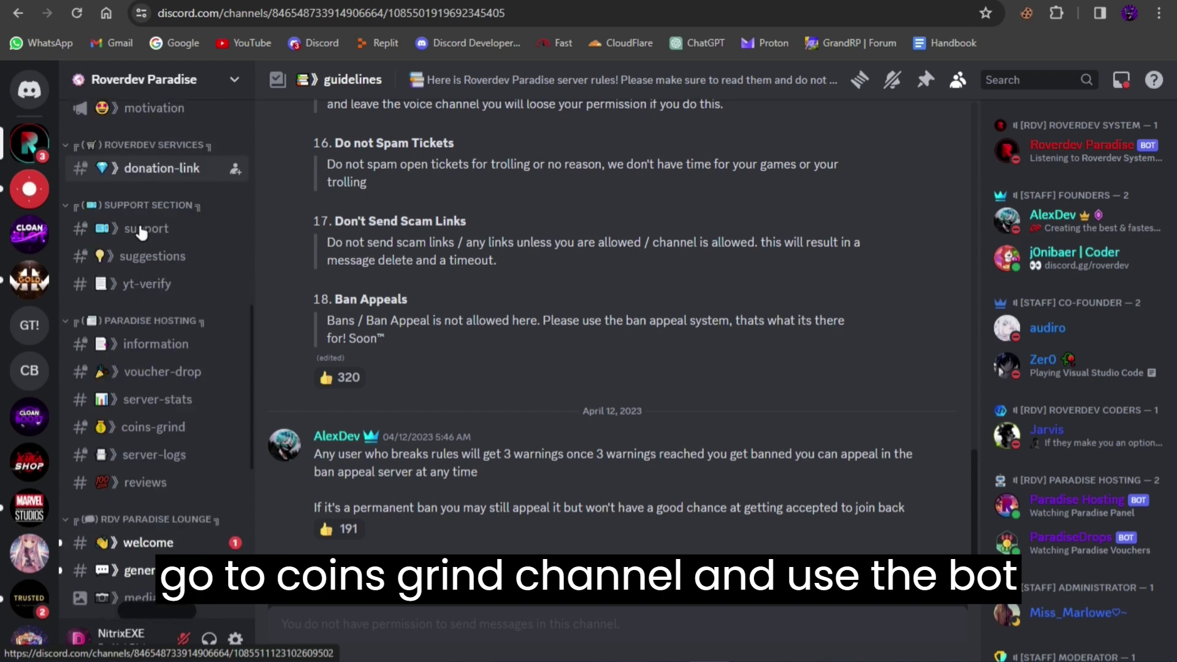
pyautogui.scroll(-3, 157, 276)
# - Earn credits in #coins-grind with the p!eco help, balance, beg and weekly commands
pyautogui.click(166, 202)
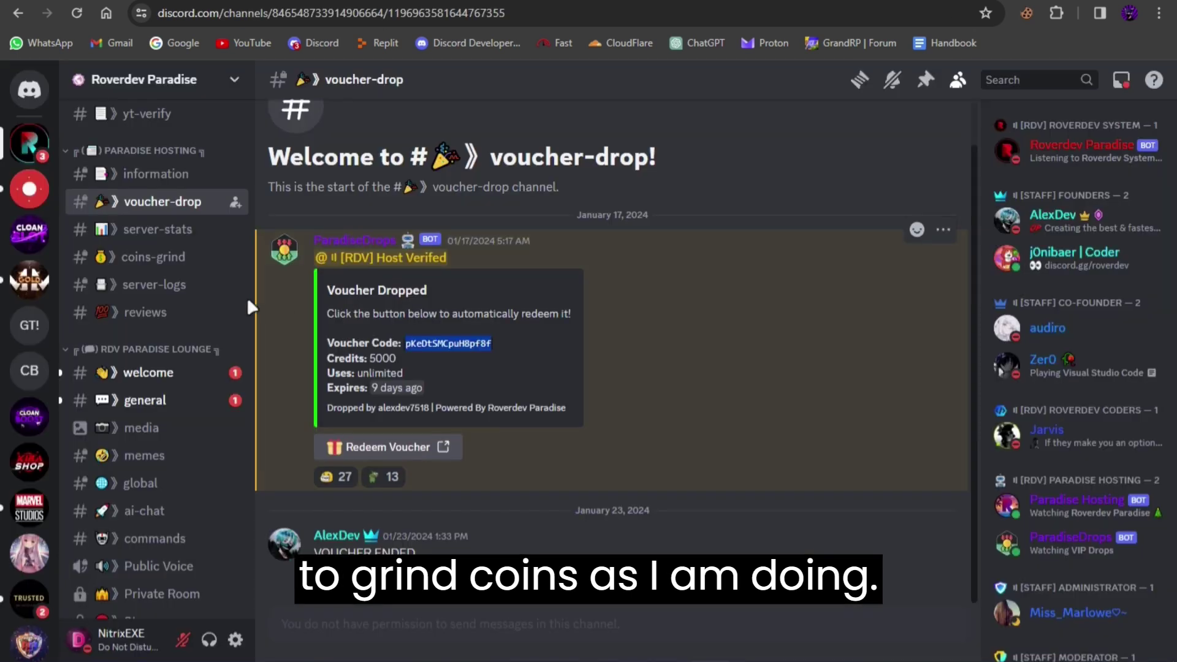
pyautogui.click(153, 256)
pyautogui.moveTo(314, 384); pyautogui.dragTo(343, 384)
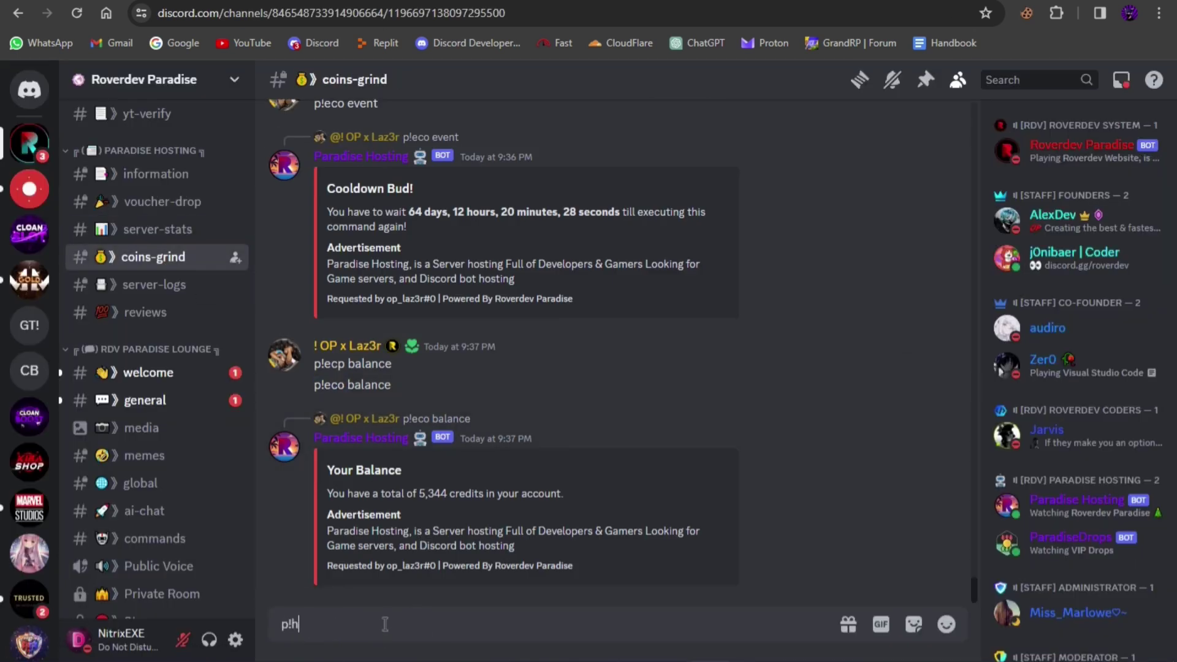
pyautogui.write('elp')
pyautogui.press('Return')
pyautogui.write('bal')
pyautogui.press('Return')
pyautogui.write('p!')
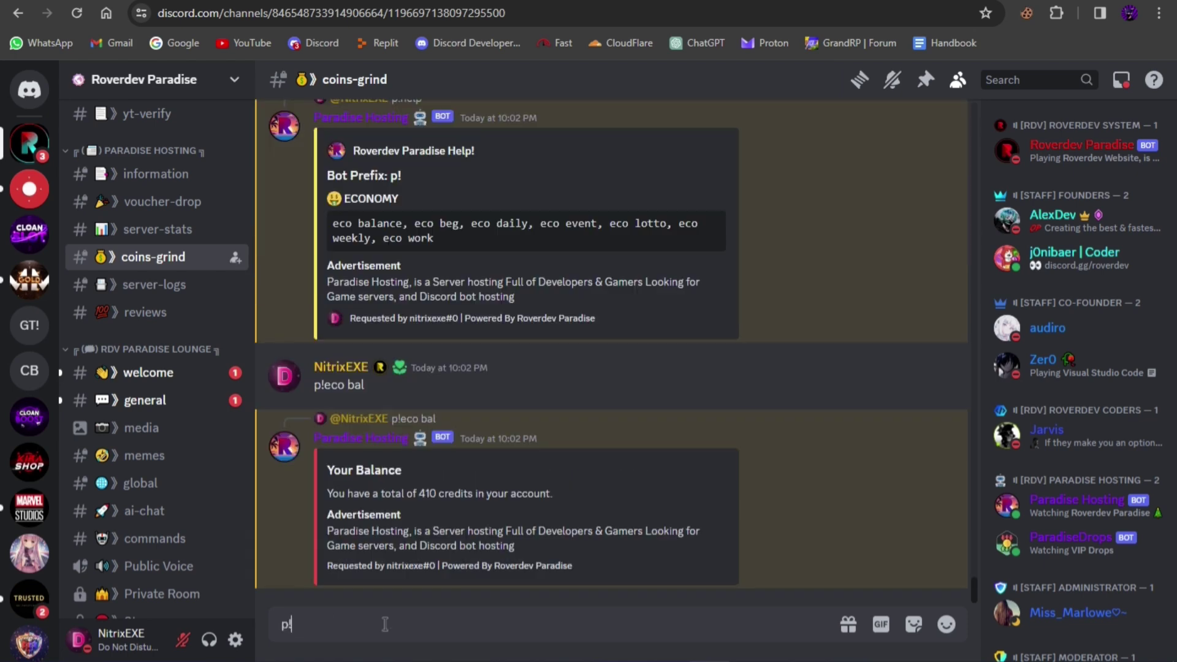
pyautogui.write('eco beg')
pyautogui.press('Return')
pyautogui.write('p!eco wee')
pyautogui.press('BackSpace')
pyautogui.write('y')
pyautogui.press('Return')
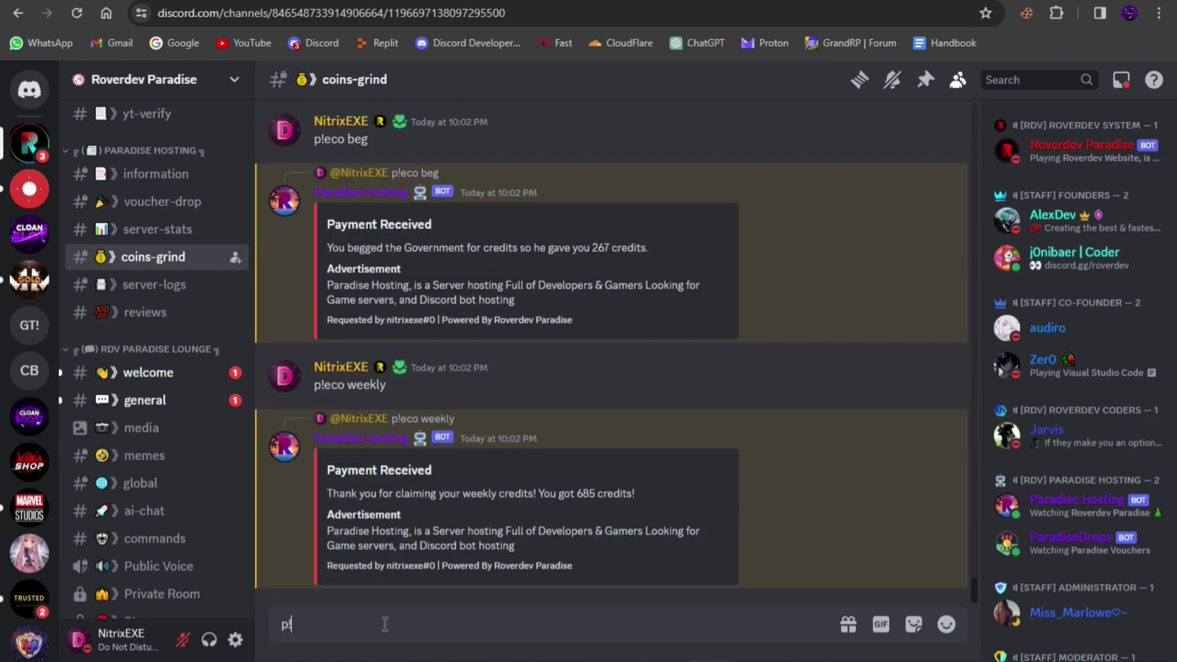
pyautogui.write('p!eco lotto')
pyautogui.press('Return')
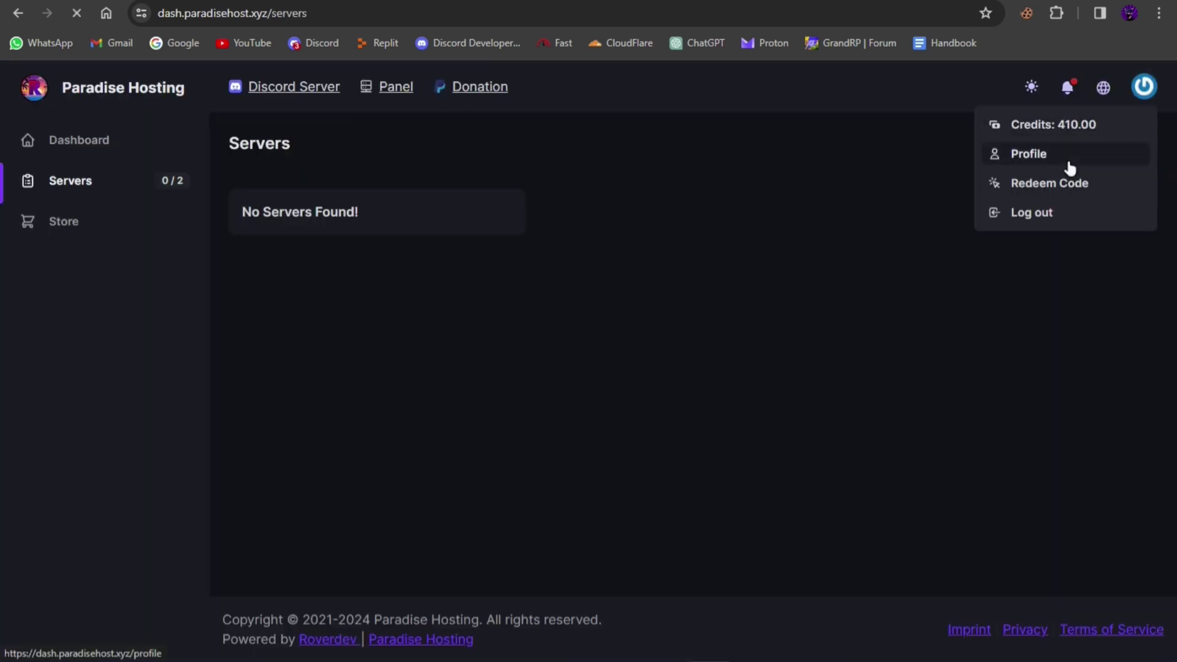
# - Check the credit balance and create the 'Free Lavalink Tutorial' server with Lavalink
pyautogui.moveTo(932, 281); pyautogui.dragTo(1055, 289)
pyautogui.click(60, 181)
pyautogui.write('Free Lavalink Tutorial')
pyautogui.click(357, 300)
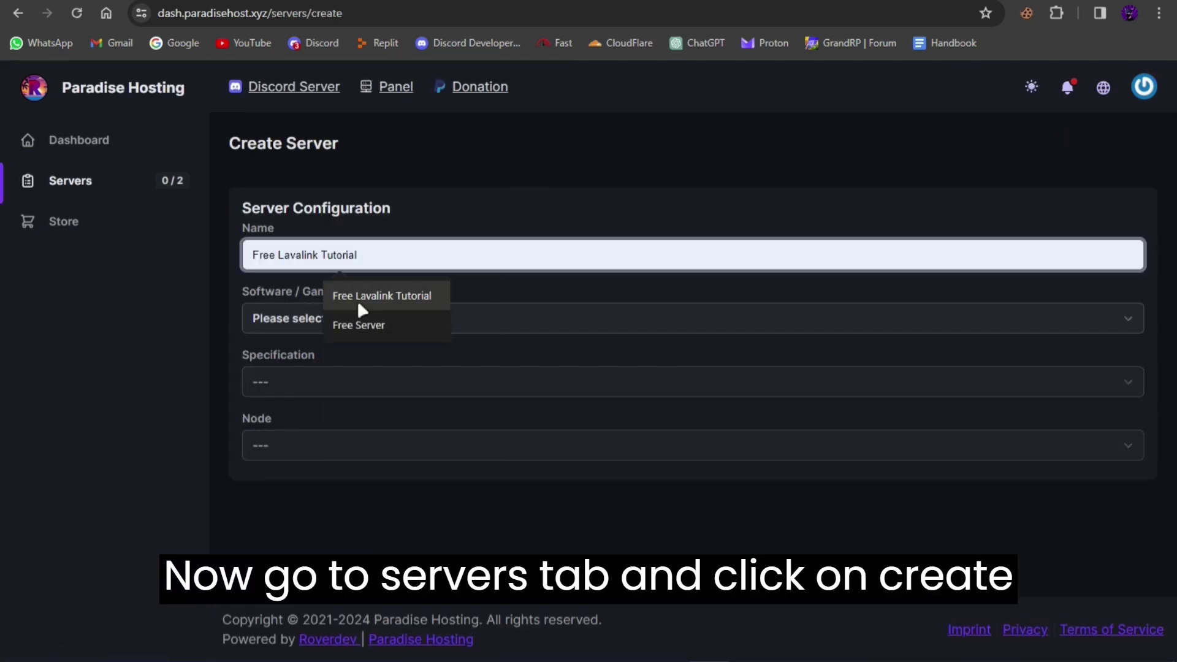
pyautogui.scroll(-5, 589, 368)
pyautogui.click(376, 528)
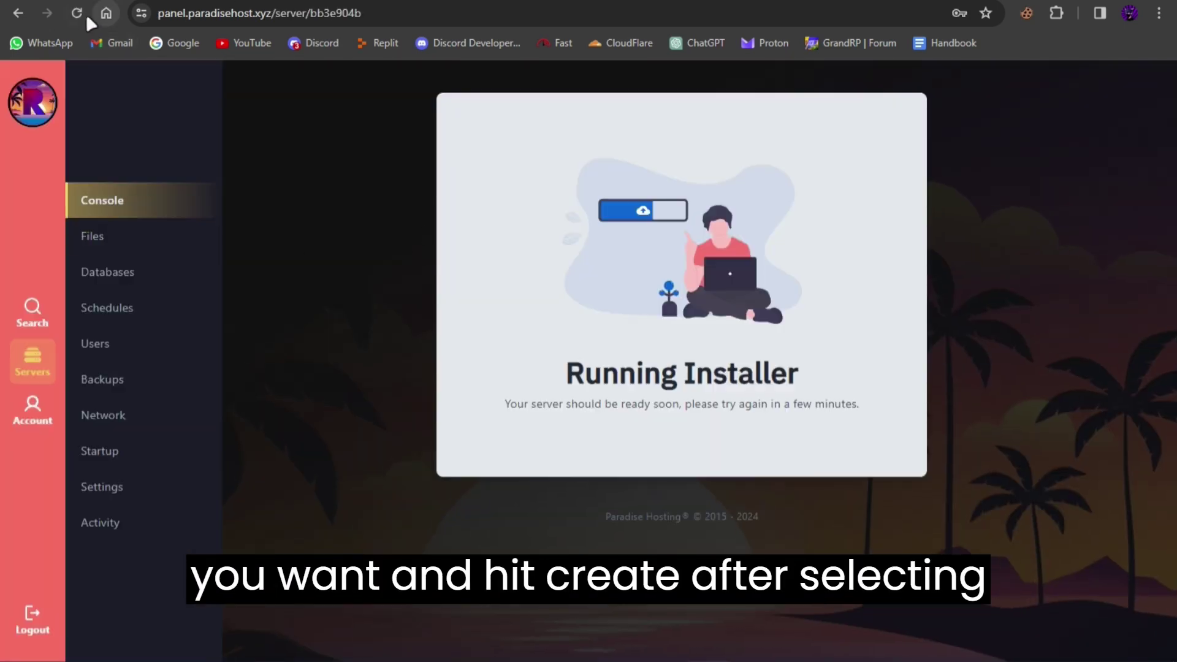
# - Reload the installed server, change the password in application.yml, and save it
pyautogui.click(80, 13)
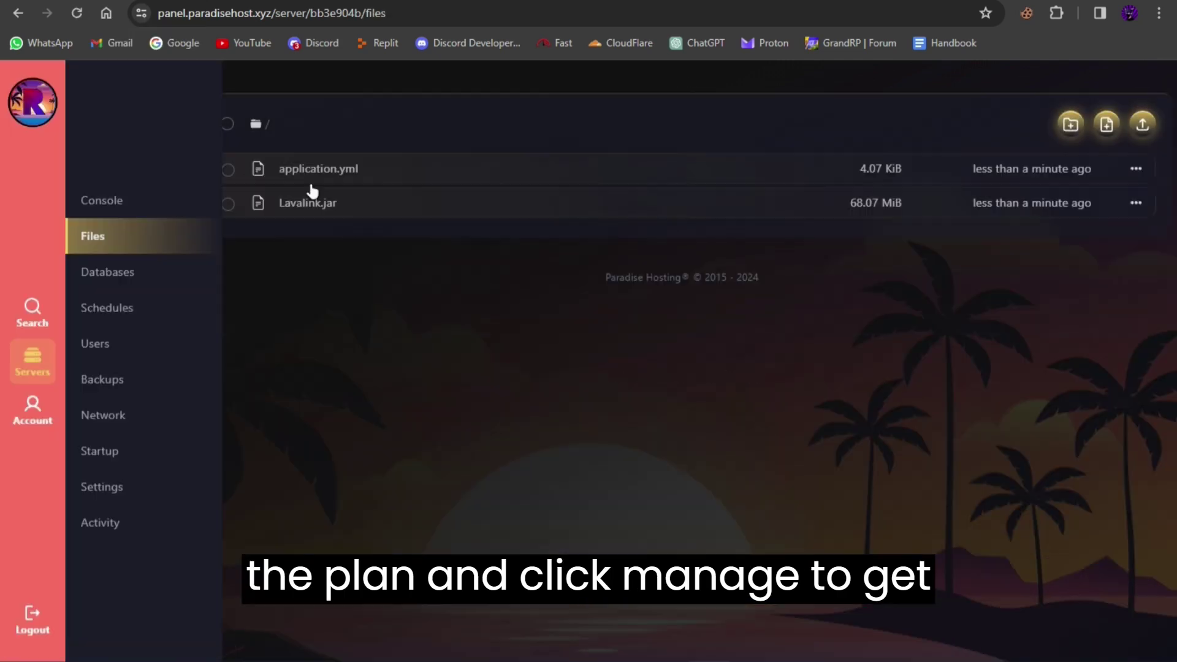
pyautogui.click(317, 170)
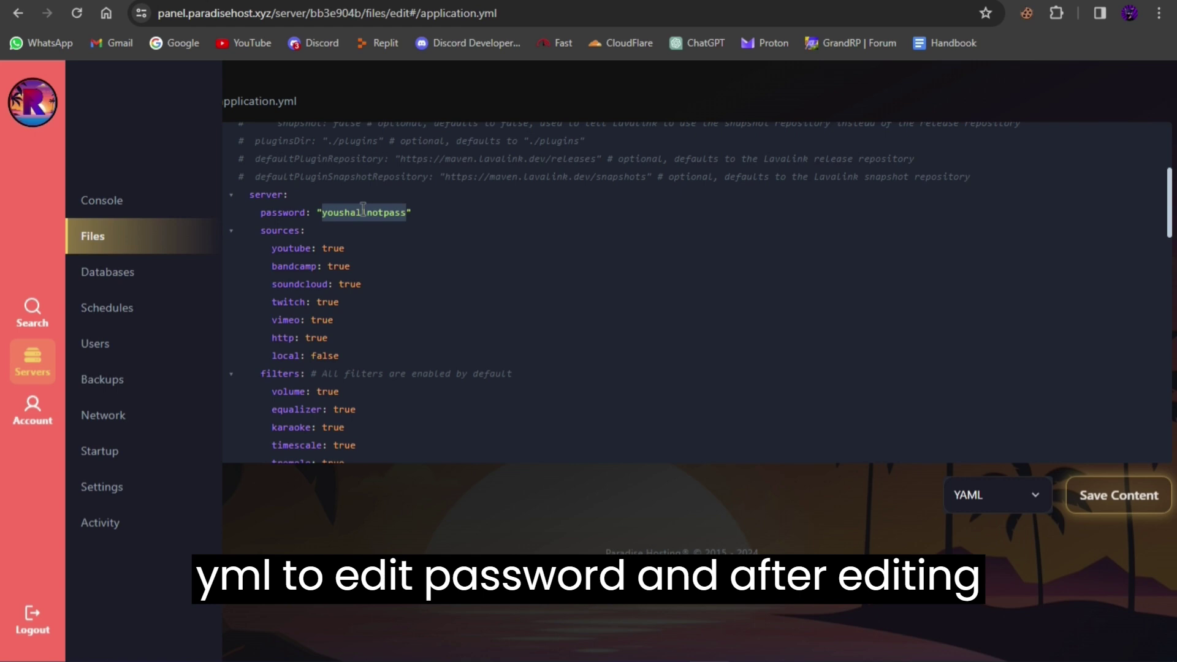
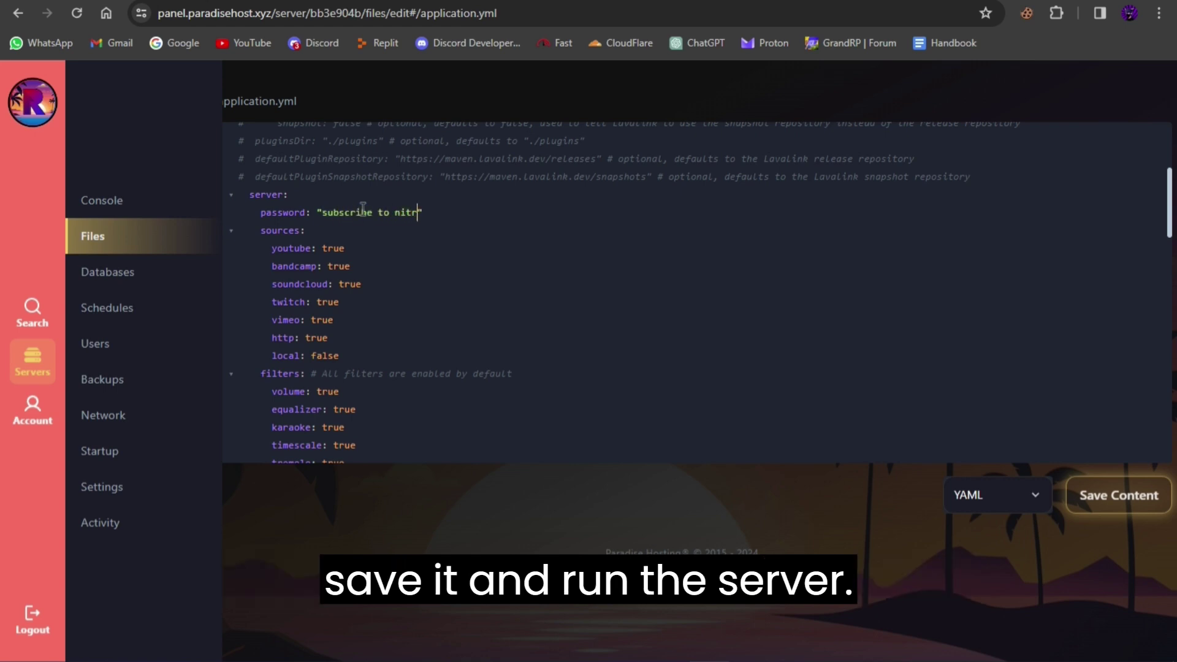
pyautogui.scroll(-10, 644, 277)
pyautogui.click(1119, 495)
# - Start the Lavalink server from its console
pyautogui.click(147, 210)
pyautogui.click(1074, 474)
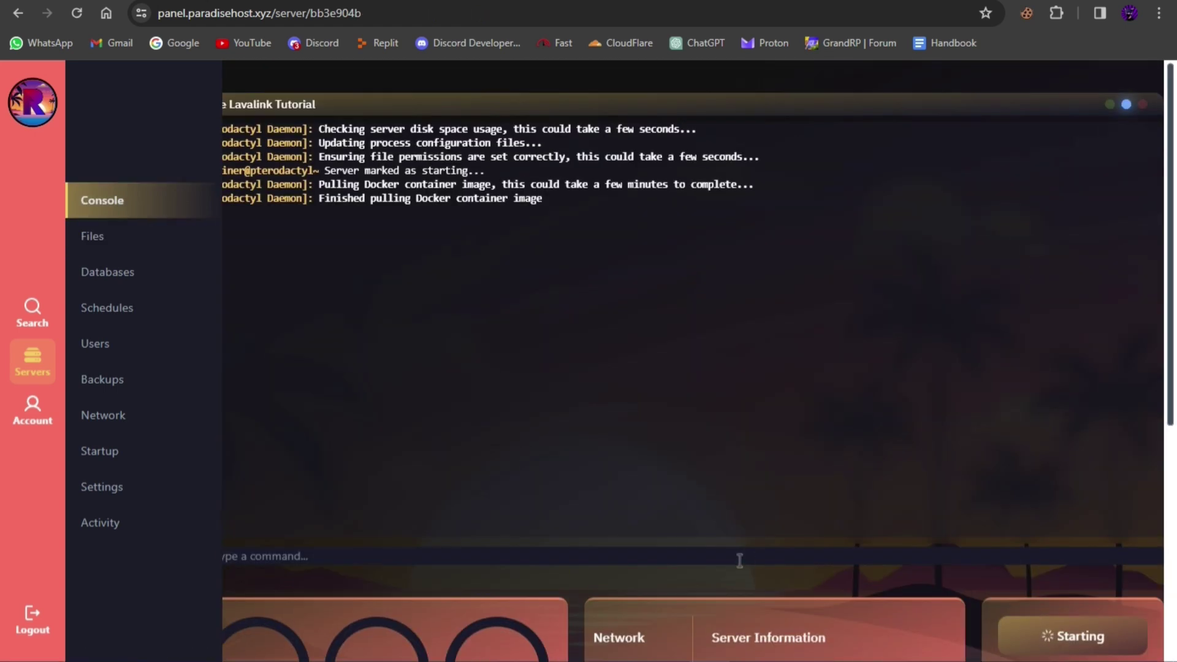